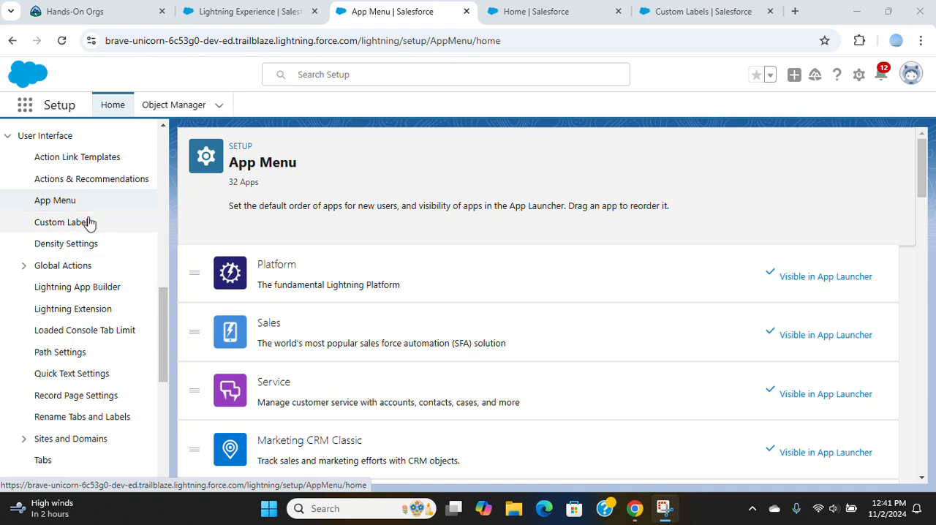
Check the App Launcher app list from Setup and close it again
click(858, 76)
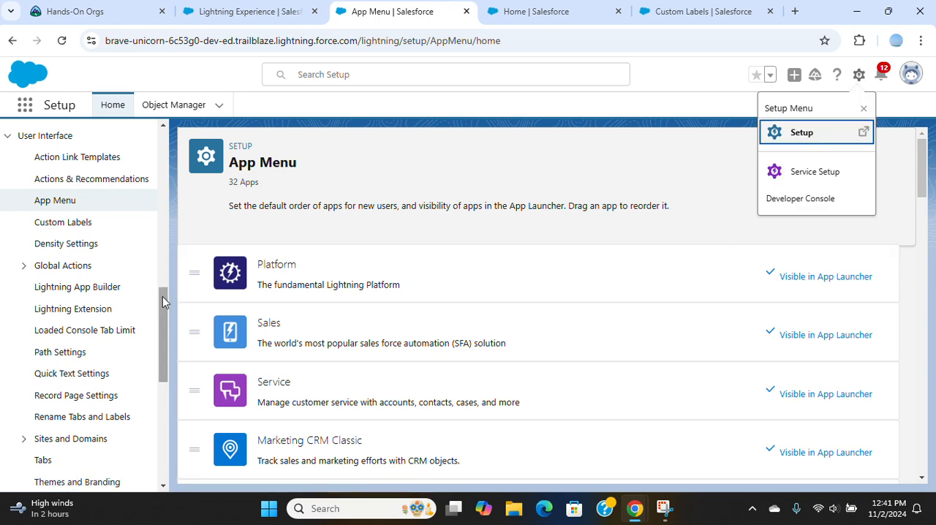
mouse_move(163, 296)
mouse_down()
mouse_move(162, 143)
mouse_move(160, 298)
mouse_up()
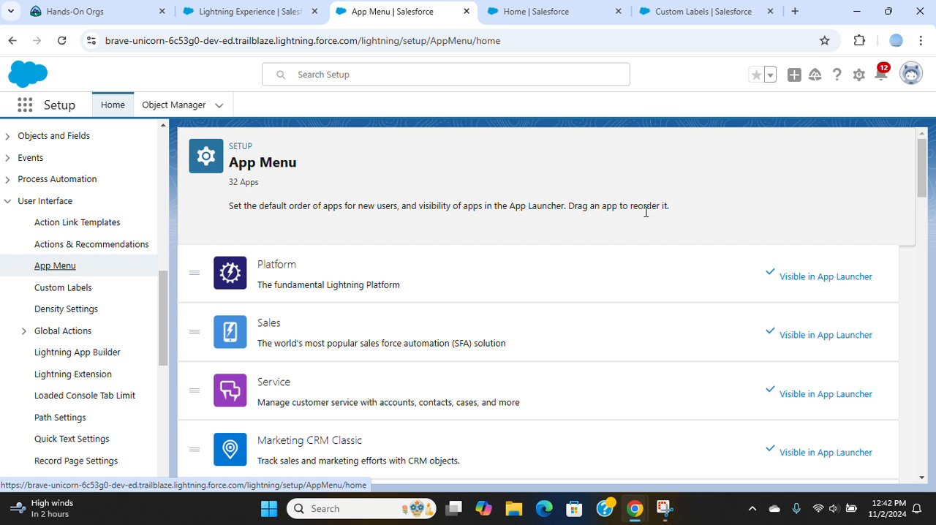
click(24, 107)
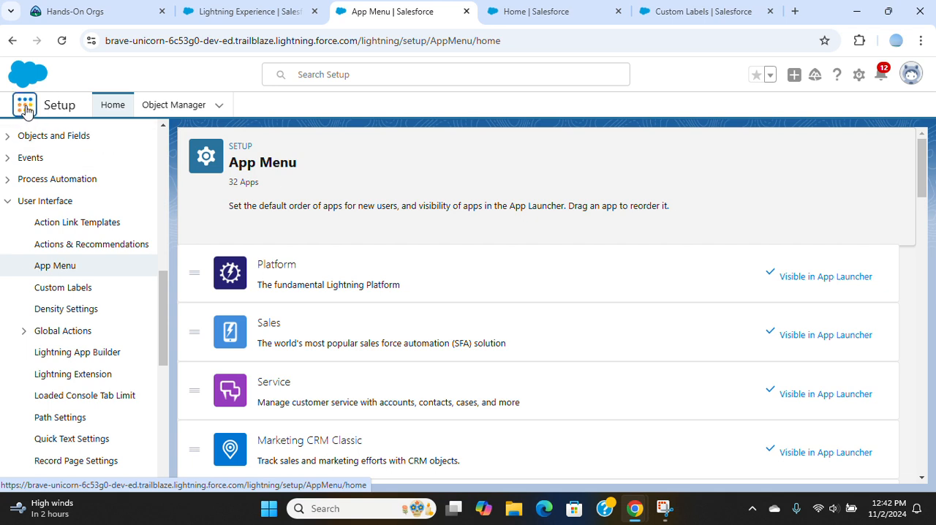
click(25, 108)
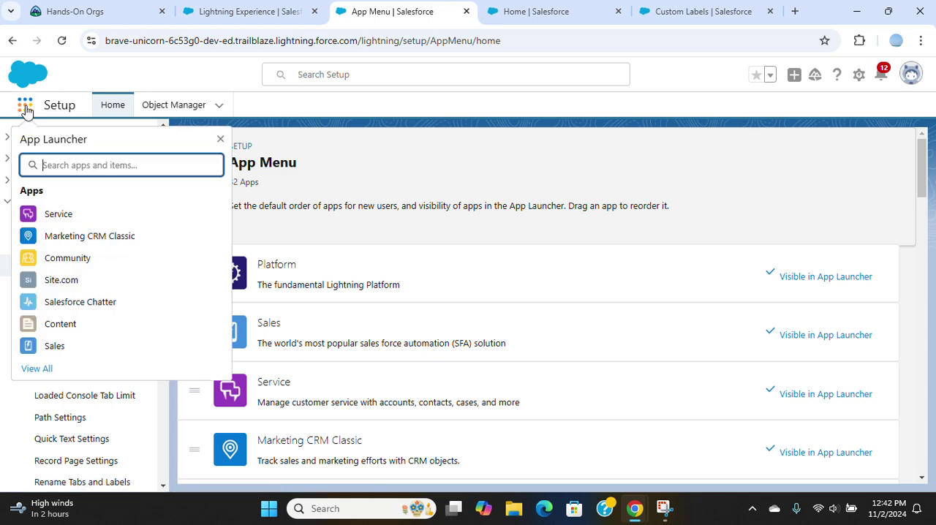
click(220, 139)
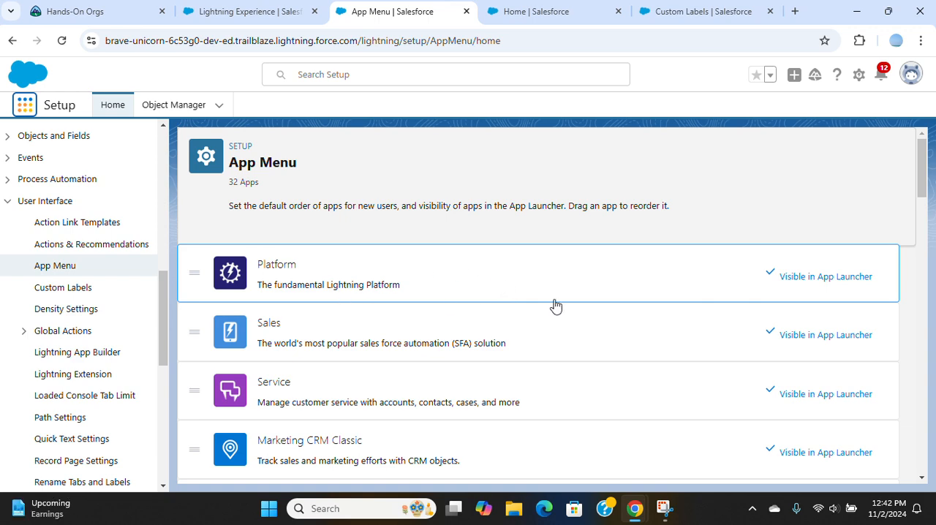
scroll(674, 296, down, 1)
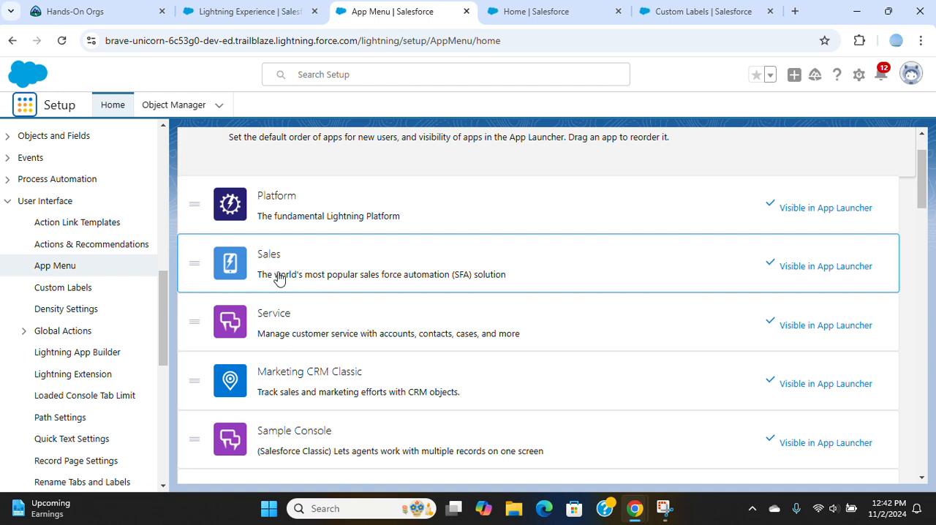
Look for Sales in the App Launcher, then mark the Sales app hidden on the App Menu page
click(24, 106)
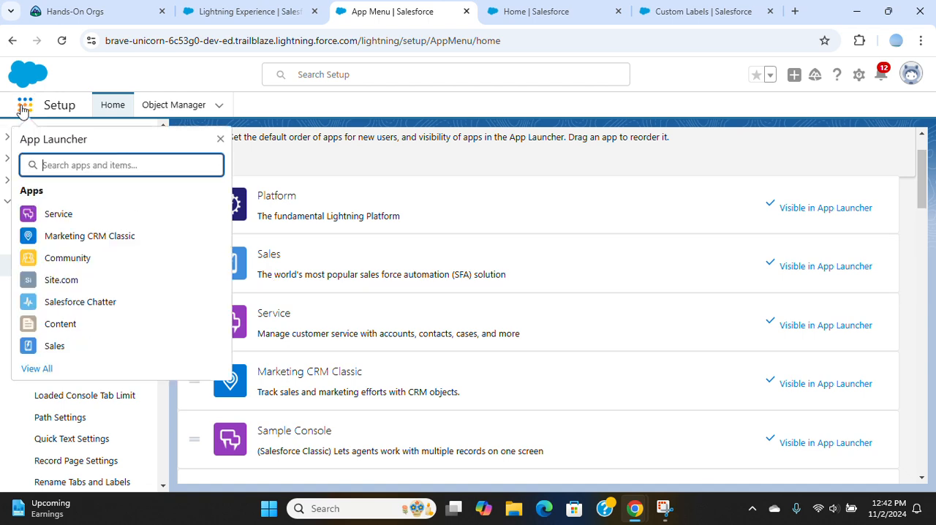
text(sale)
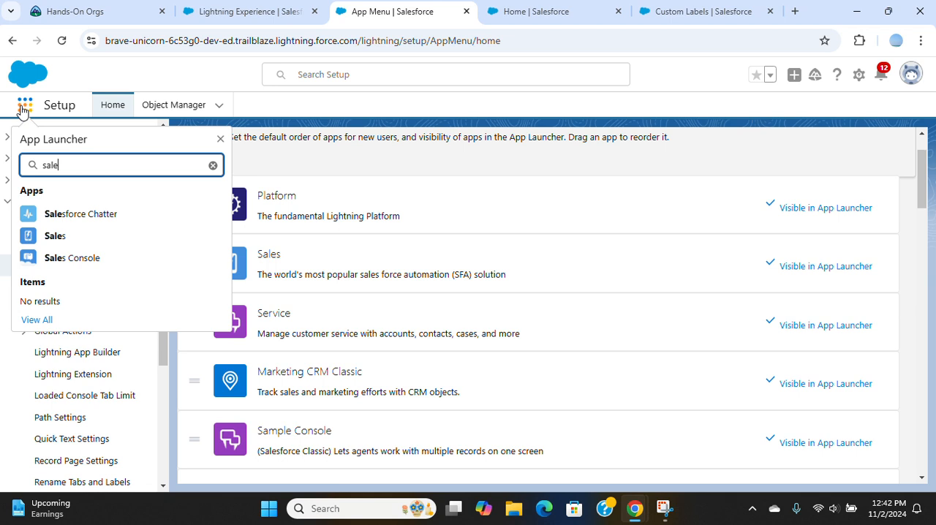
text(s)
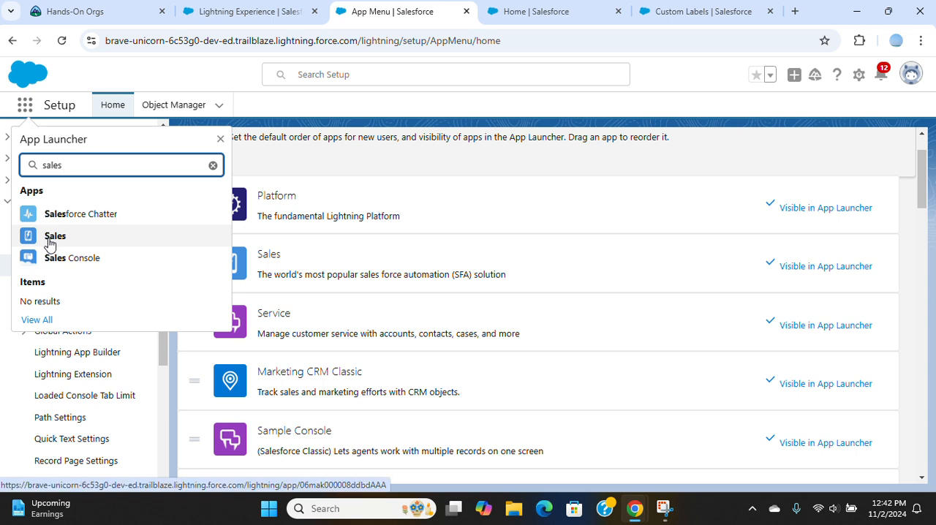
click(497, 186)
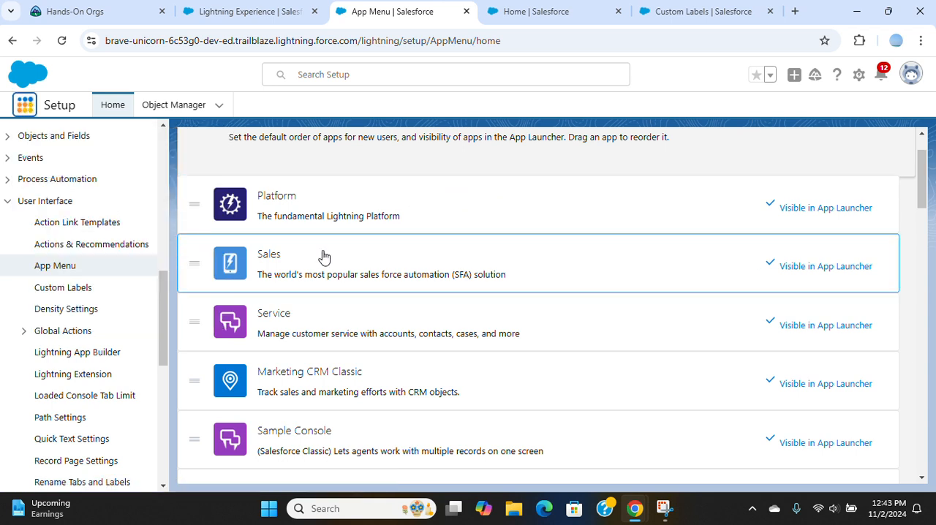
click(815, 271)
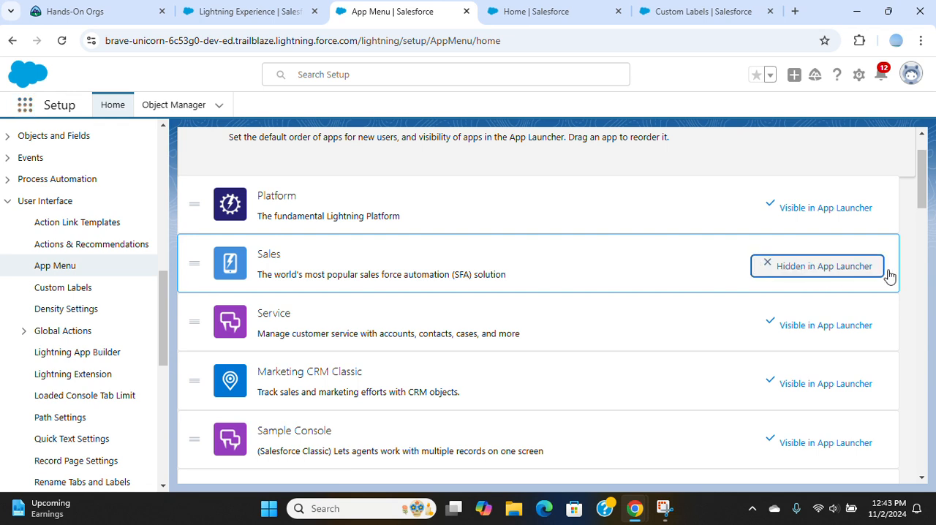
click(25, 106)
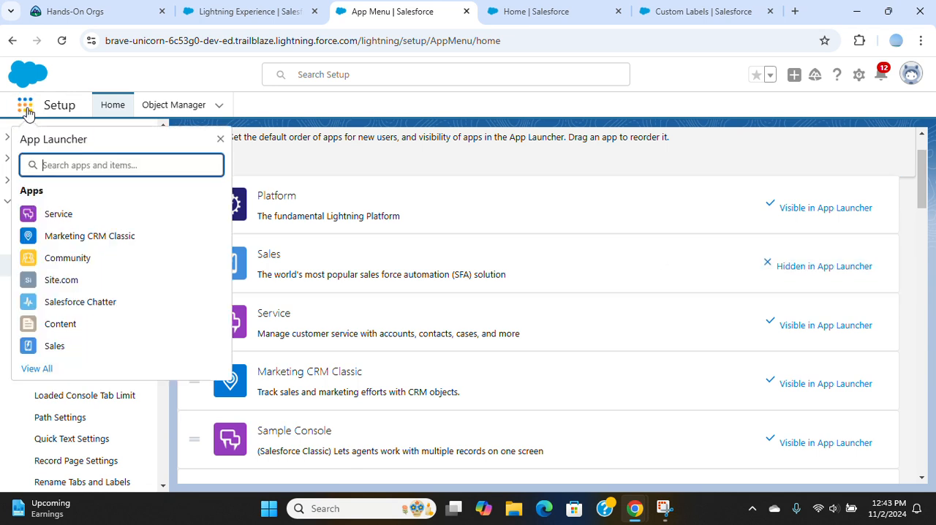
text(sales)
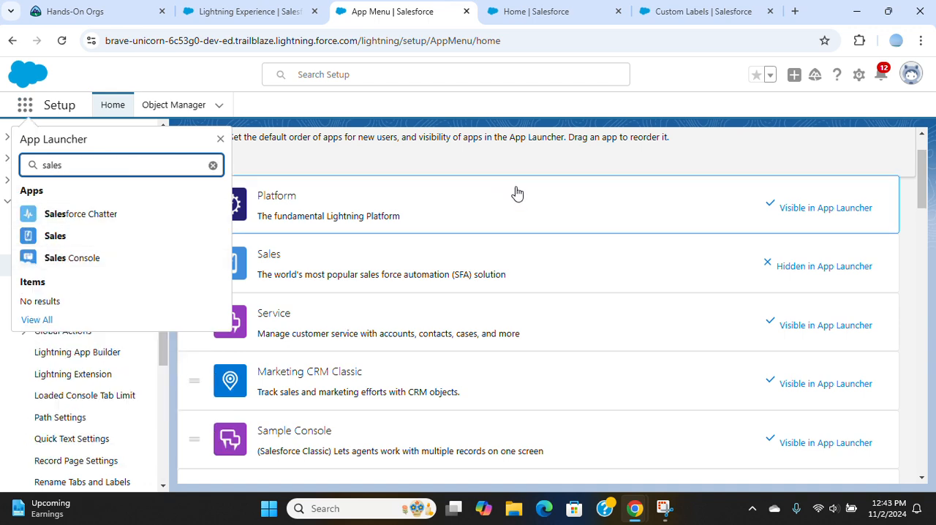
click(545, 179)
scroll(548, 175, up, 1)
scroll(679, 184, down, 1)
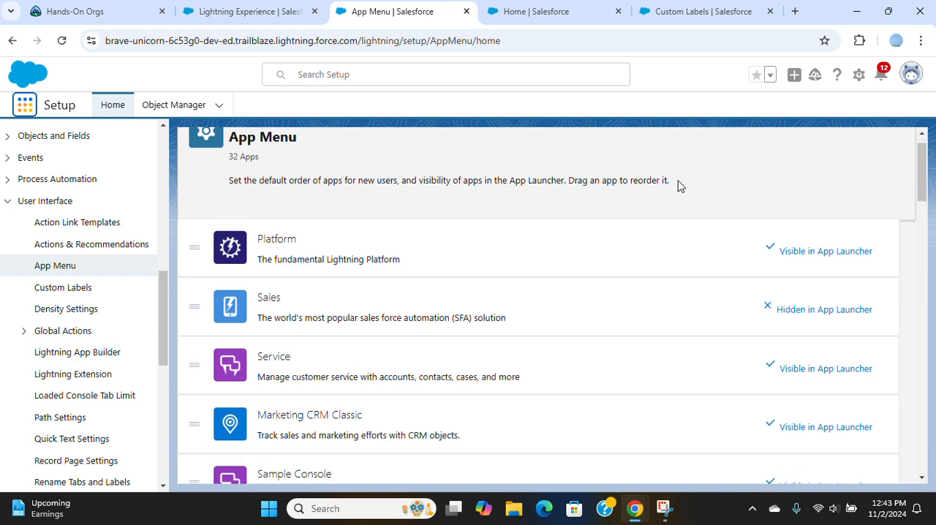
scroll(779, 226, down, 2)
scroll(572, 202, up, 2)
scroll(573, 203, up, 1)
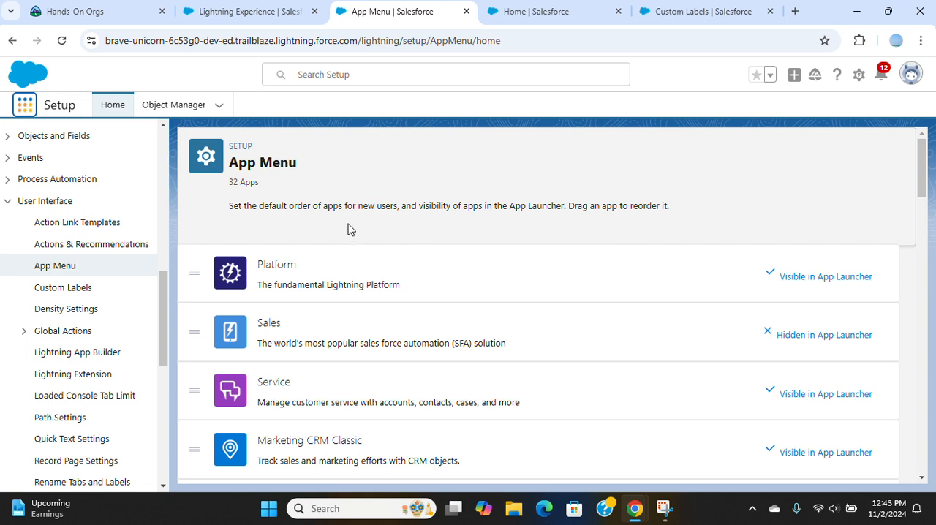
Mark the Sales app 'Show in App Launcher' so every listed app is visible
drag(302, 208, 377, 211)
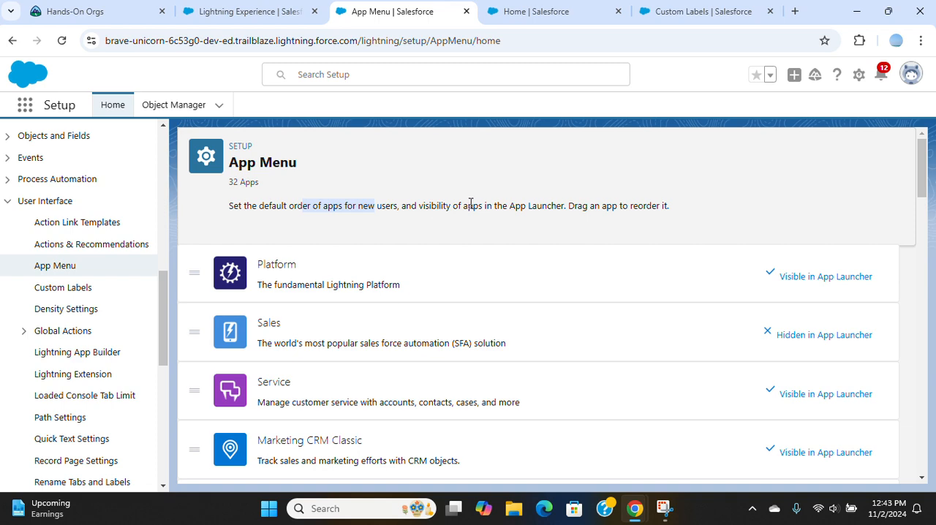
scroll(470, 205, down, 1)
scroll(468, 209, down, 1)
scroll(490, 213, up, 1)
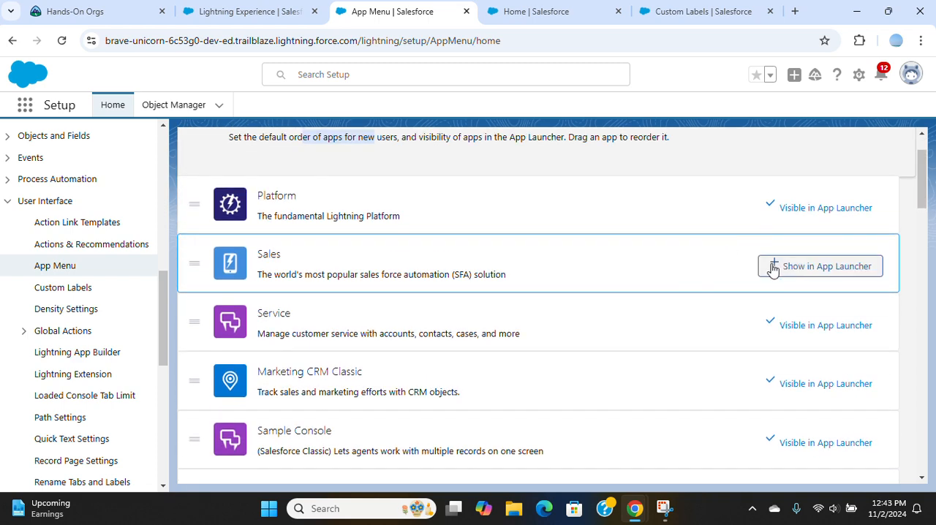
click(772, 269)
scroll(592, 227, down, 1)
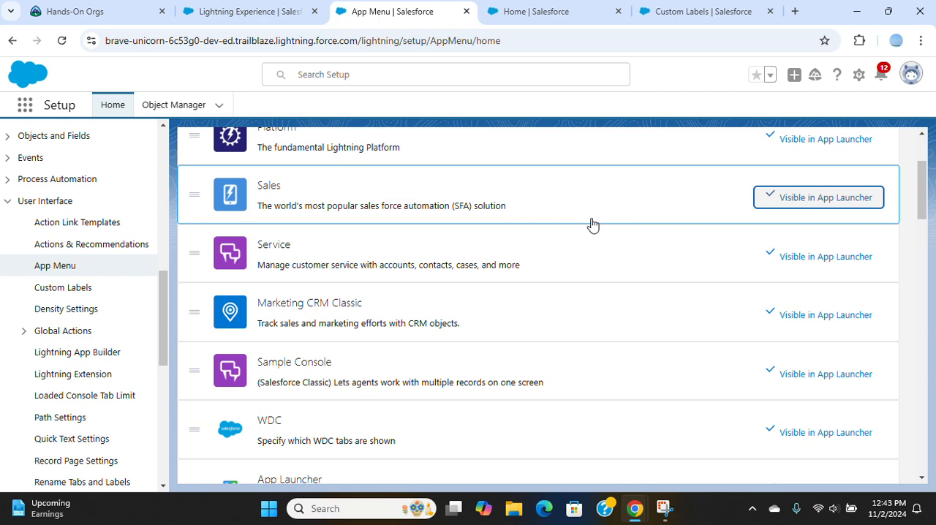
scroll(592, 225, down, 1)
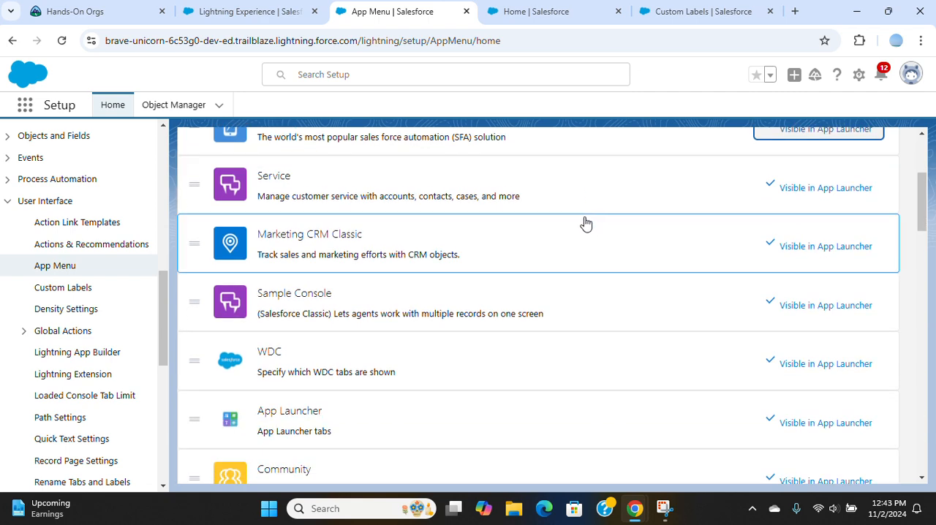
scroll(585, 223, down, 1)
scroll(585, 223, down, 1)
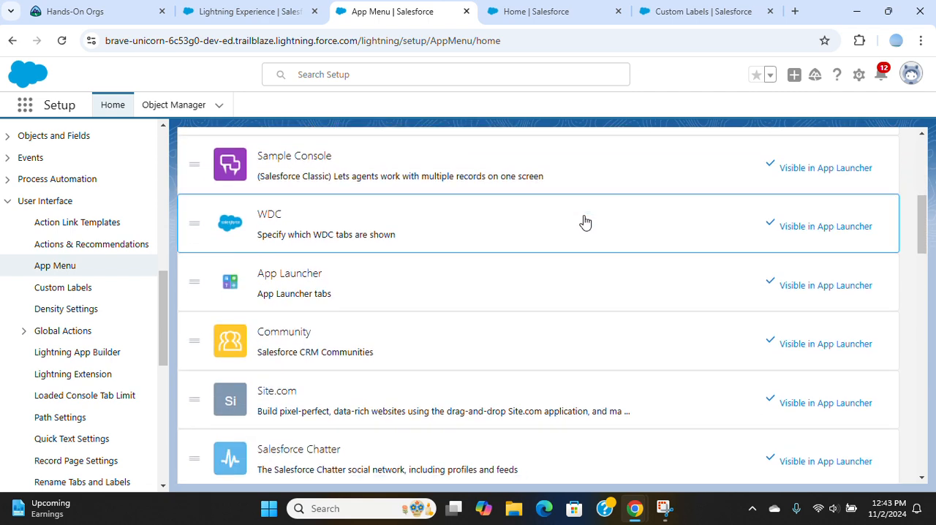
scroll(584, 222, down, 1)
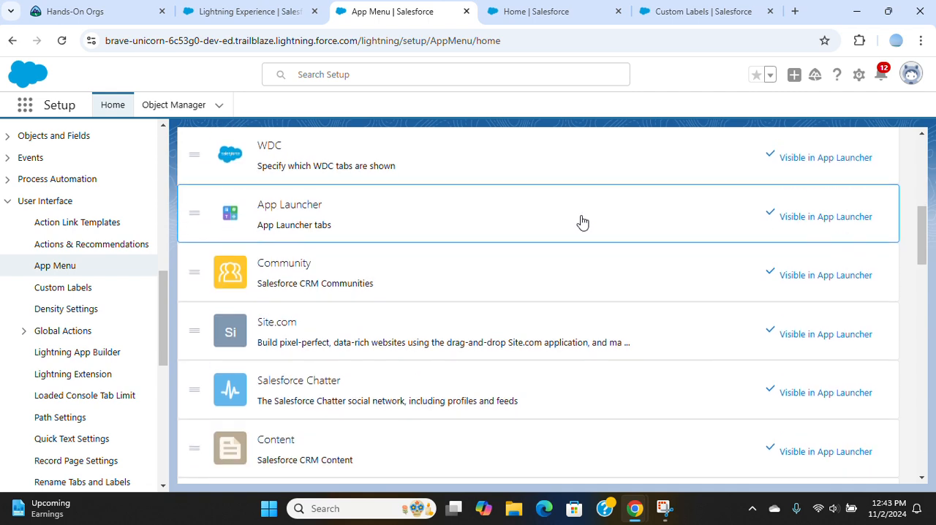
scroll(583, 222, down, 1)
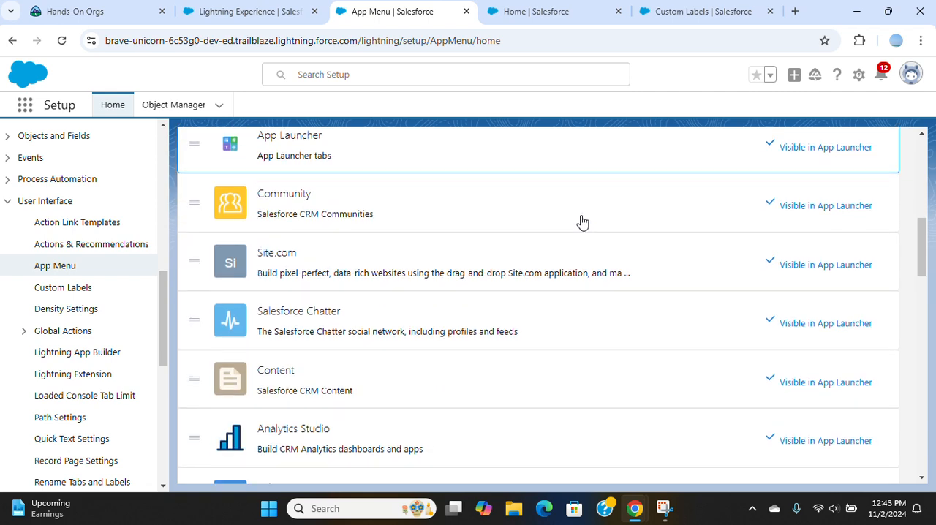
scroll(583, 222, down, 1)
scroll(583, 220, down, 2)
scroll(583, 221, down, 1)
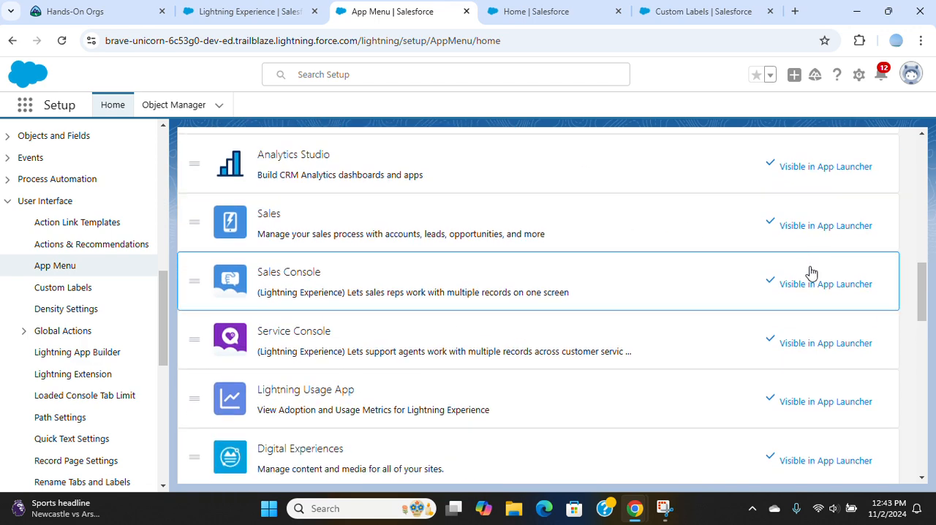
scroll(832, 296, down, 1)
scroll(832, 296, down, 2)
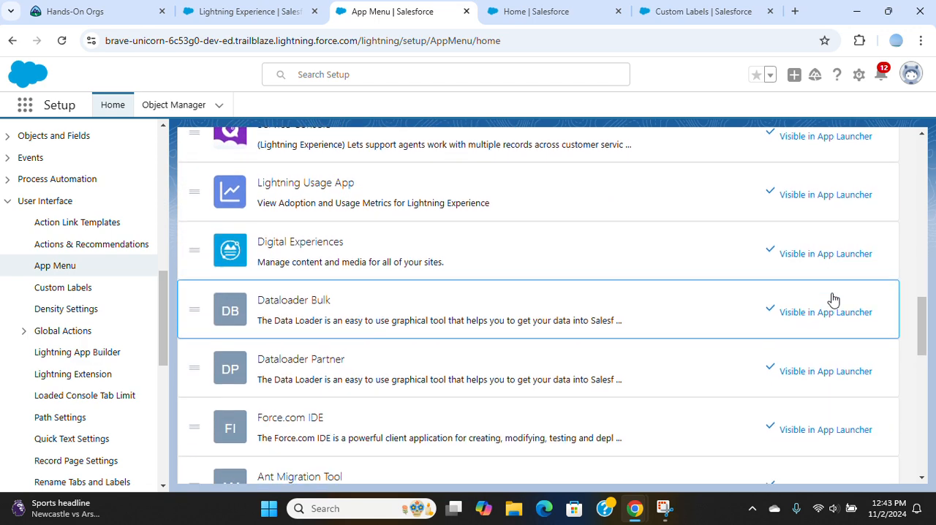
scroll(833, 298, down, 3)
scroll(833, 299, down, 1)
scroll(834, 300, down, 4)
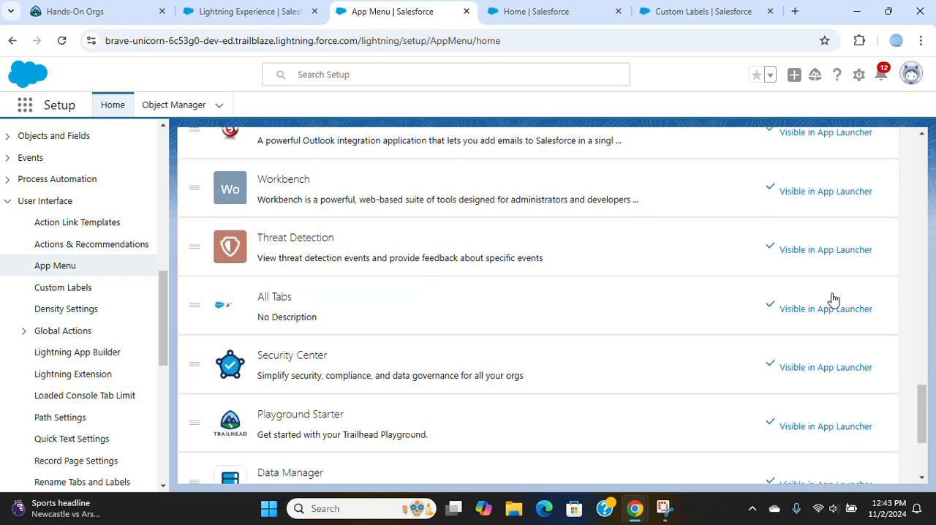